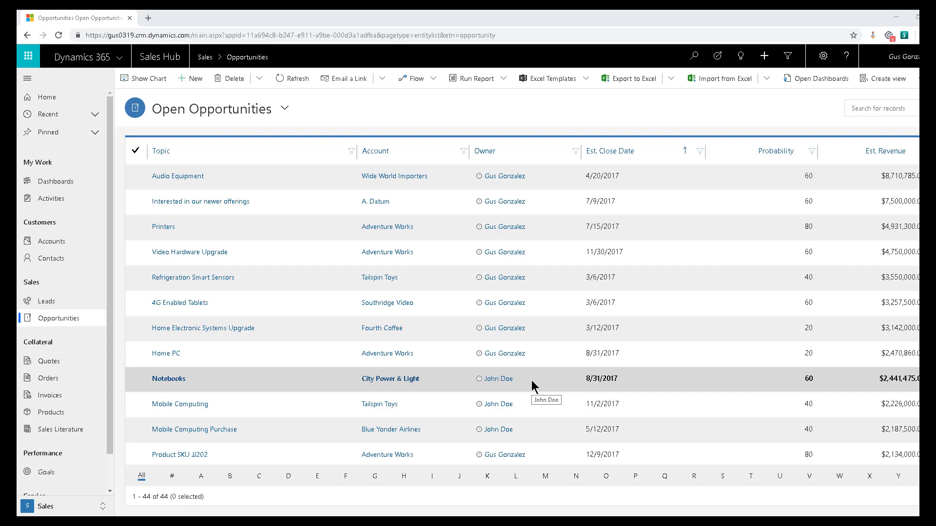
Step: Switch to the Advanced Find window and run the Personal View - Open Opportunities query to list its opportunities
mouse_move(494, 492)
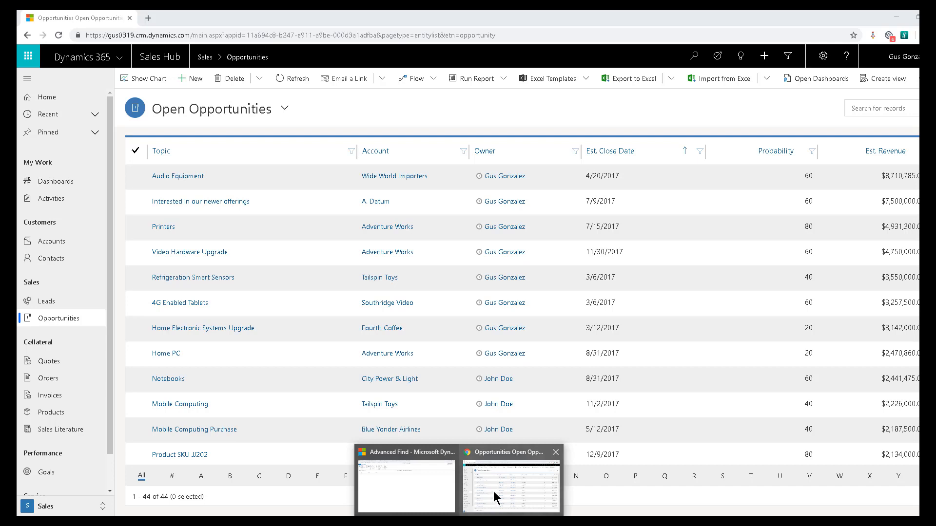
click(421, 483)
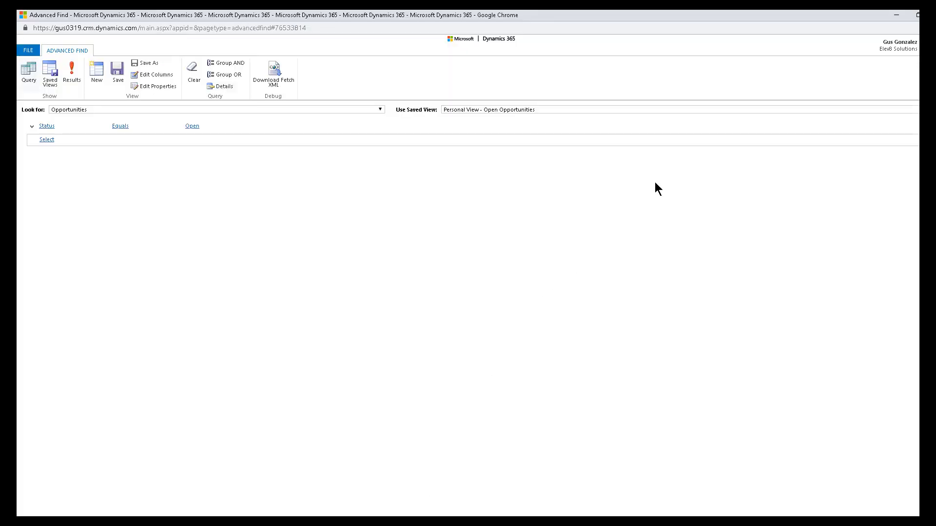
click(72, 78)
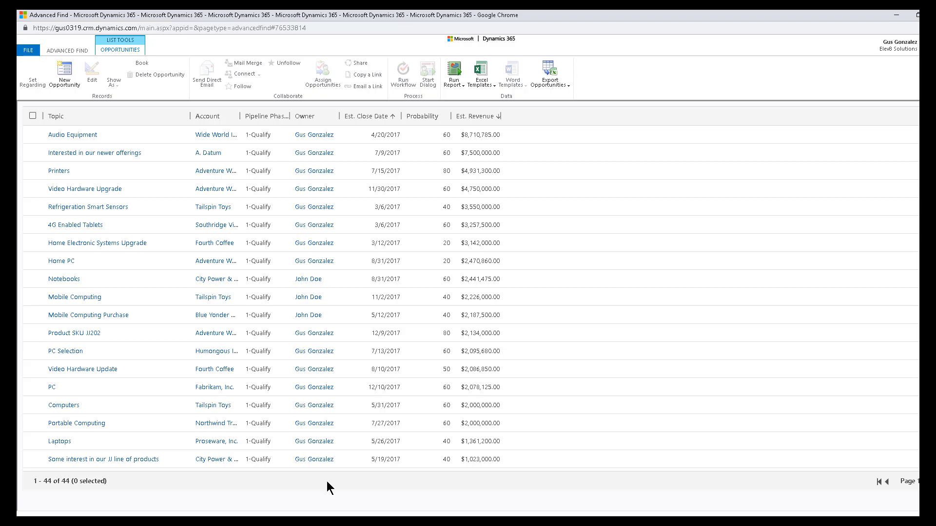
Step: Switch to XrmToolBox and open the BPF Manager plugin
key(alt+Tab)
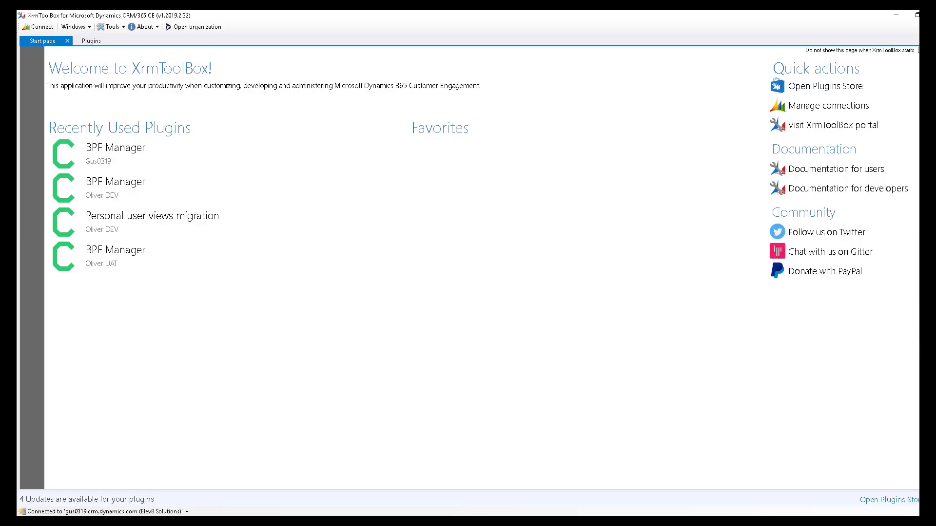
click(93, 41)
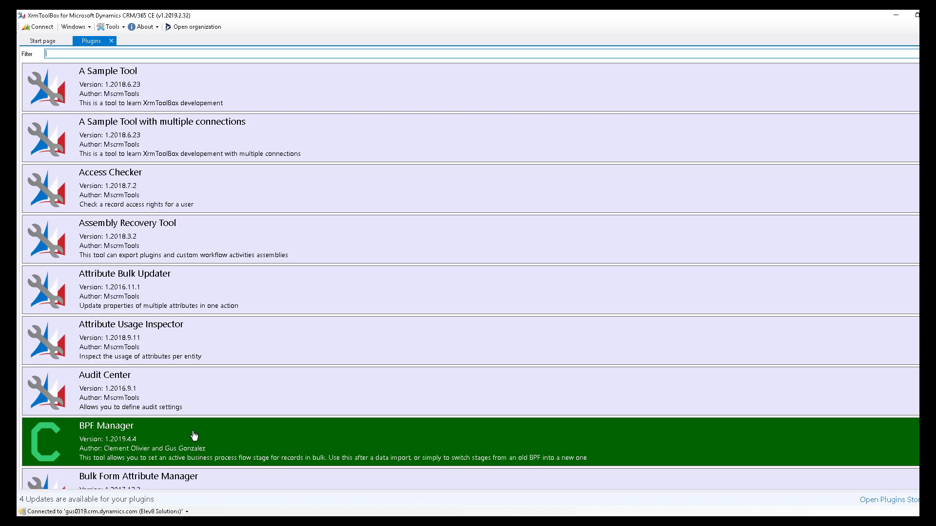
click(137, 434)
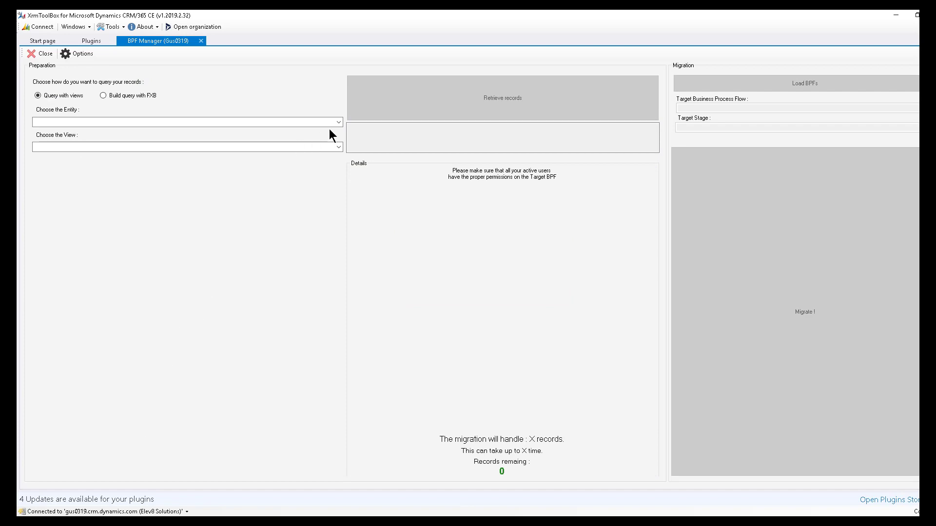
Step: Retrieve the records of the Opportunity (opportunity) entity using the view Personal View - Open Opportunities
click(339, 122)
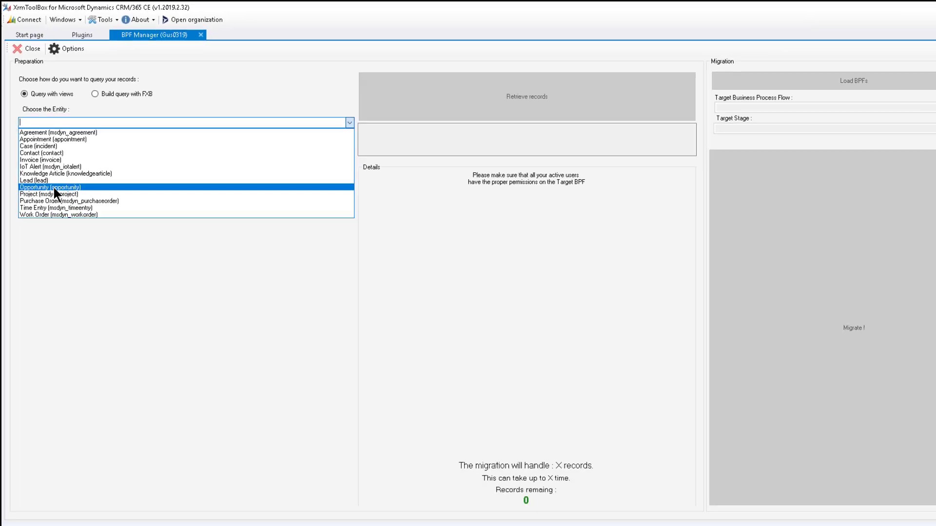
click(146, 419)
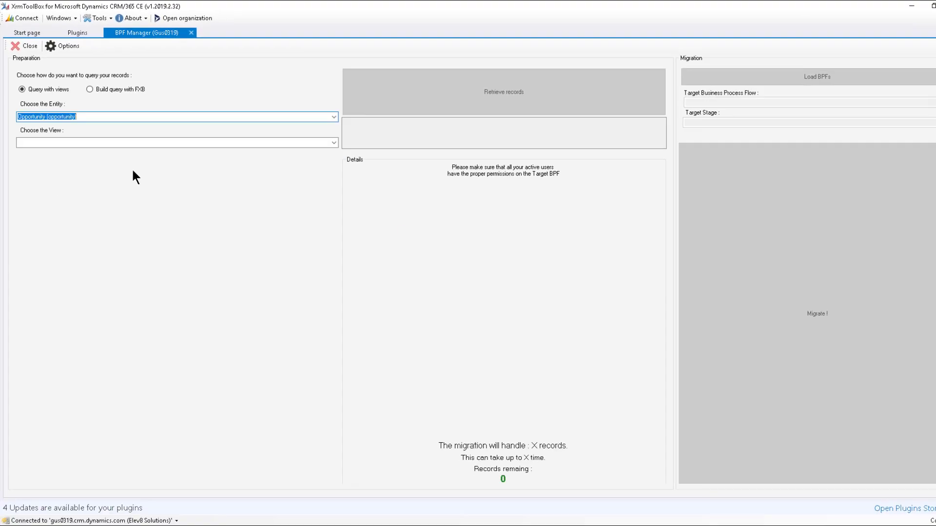
click(334, 143)
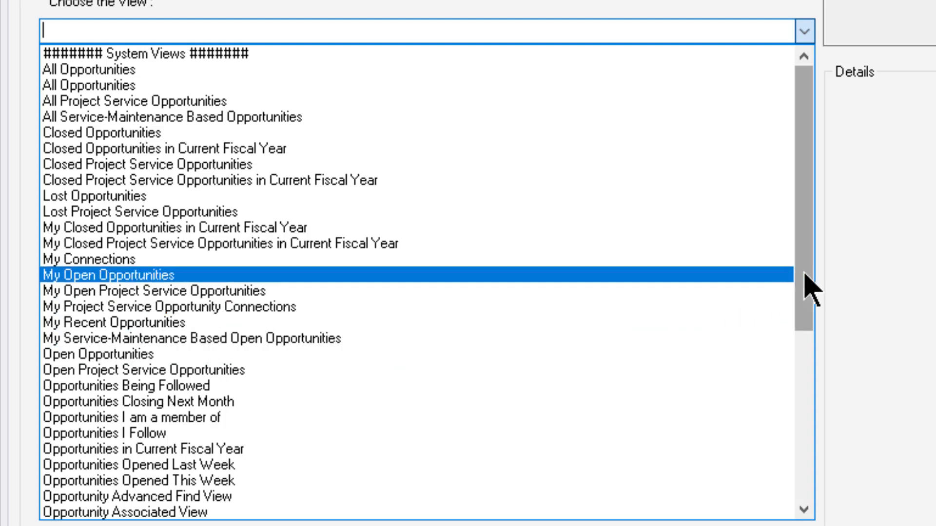
drag(805, 275, 805, 476)
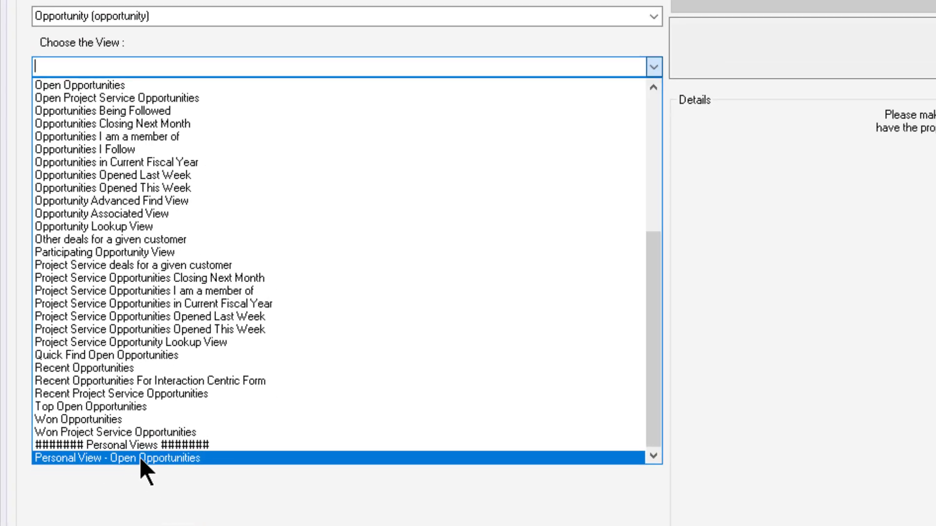
click(173, 512)
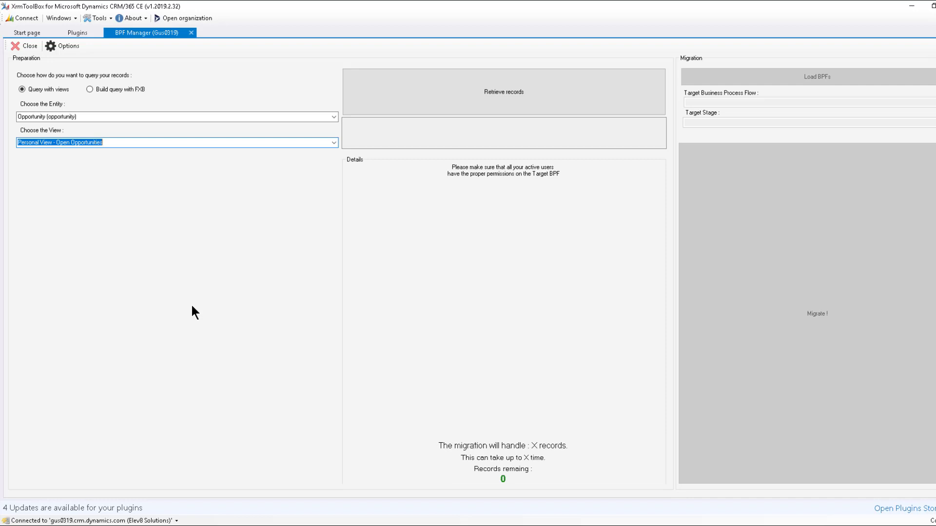
click(473, 96)
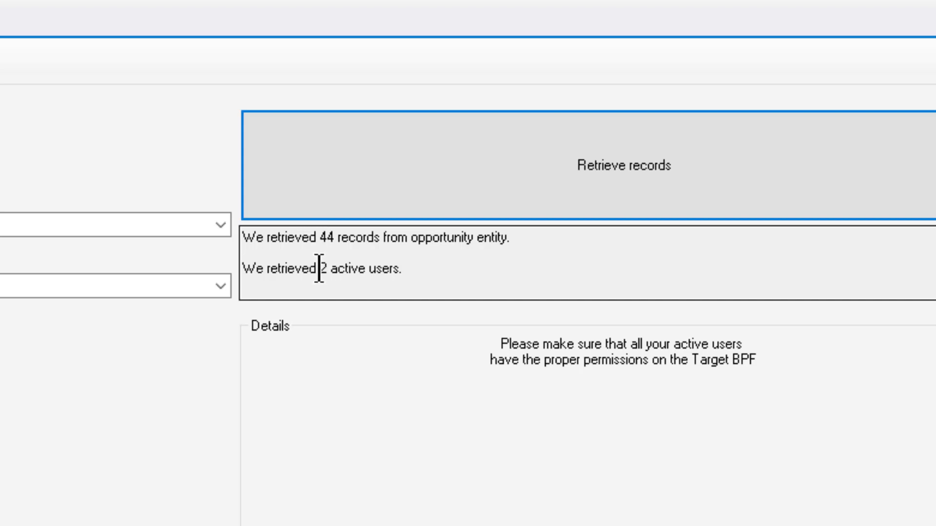
Step: Load the business process flows and migrate the retrieved records to the Propose stage of Opportunity Sales Process
click(802, 81)
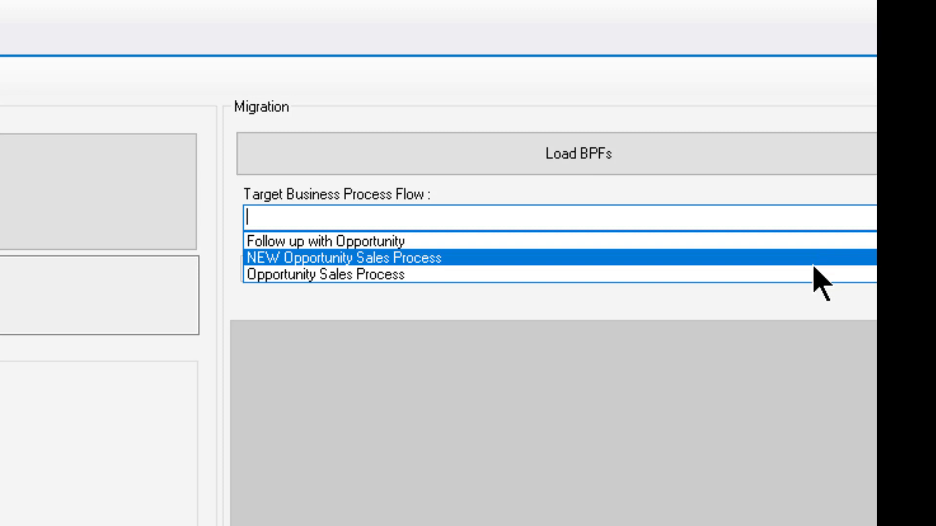
click(800, 275)
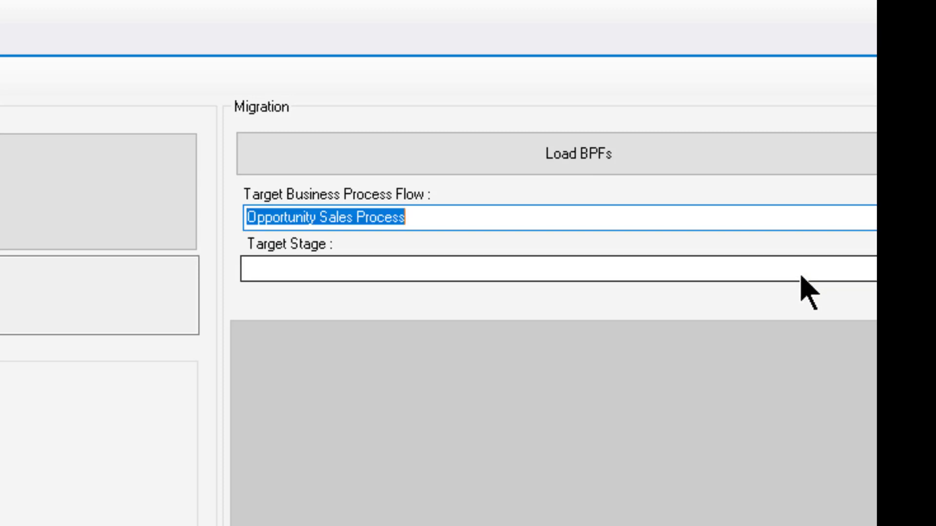
click(801, 276)
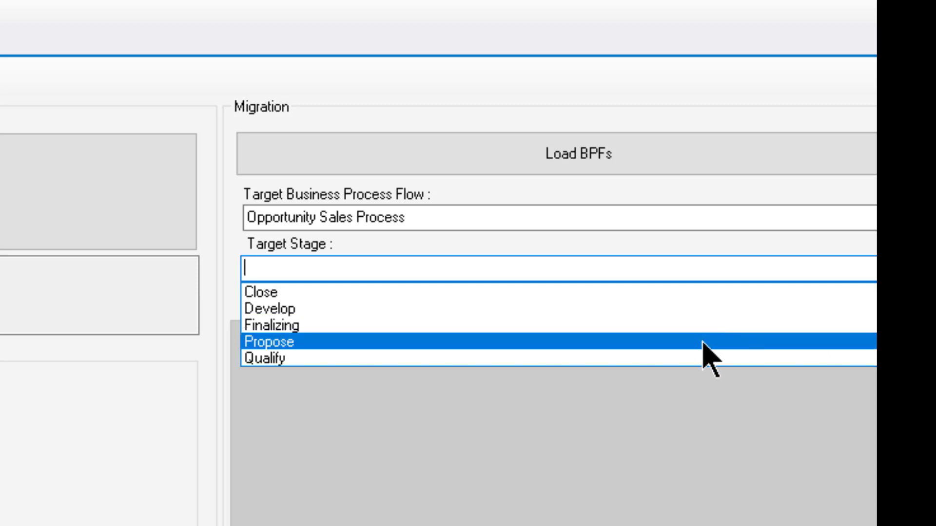
click(673, 342)
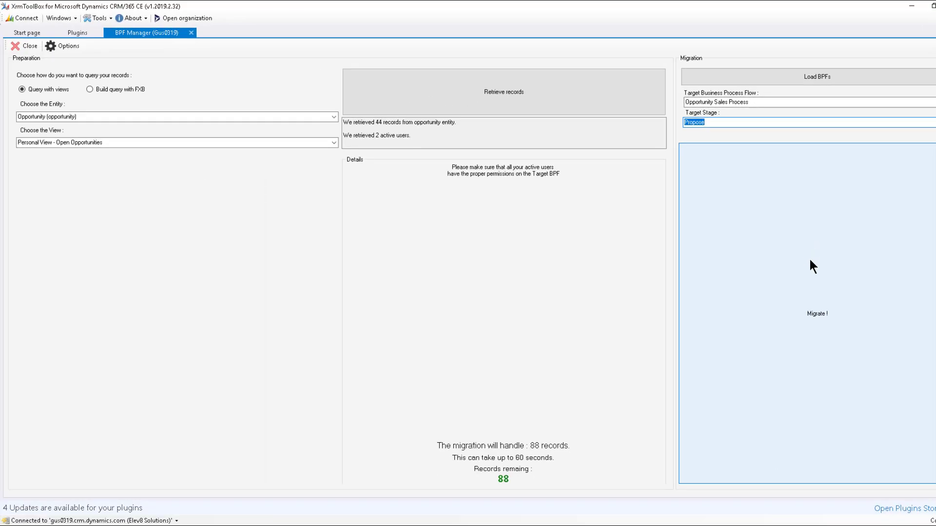
click(810, 261)
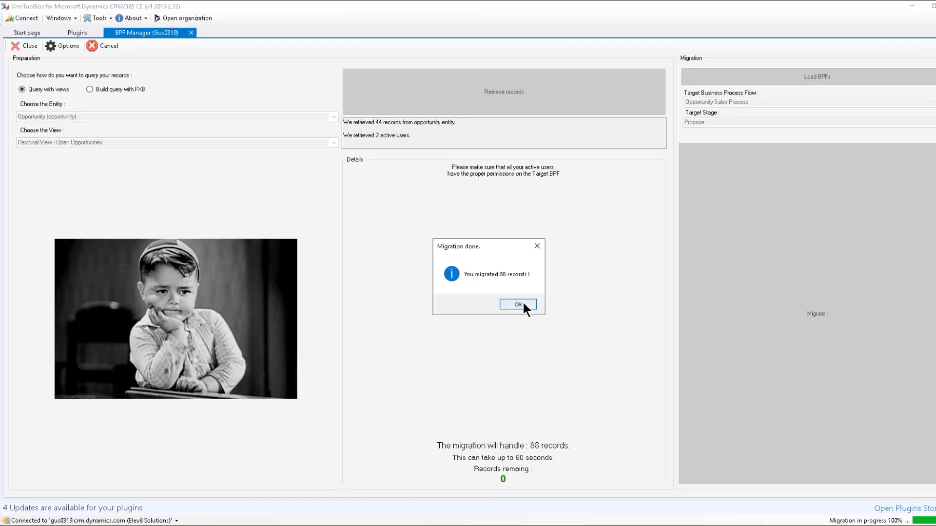
click(510, 303)
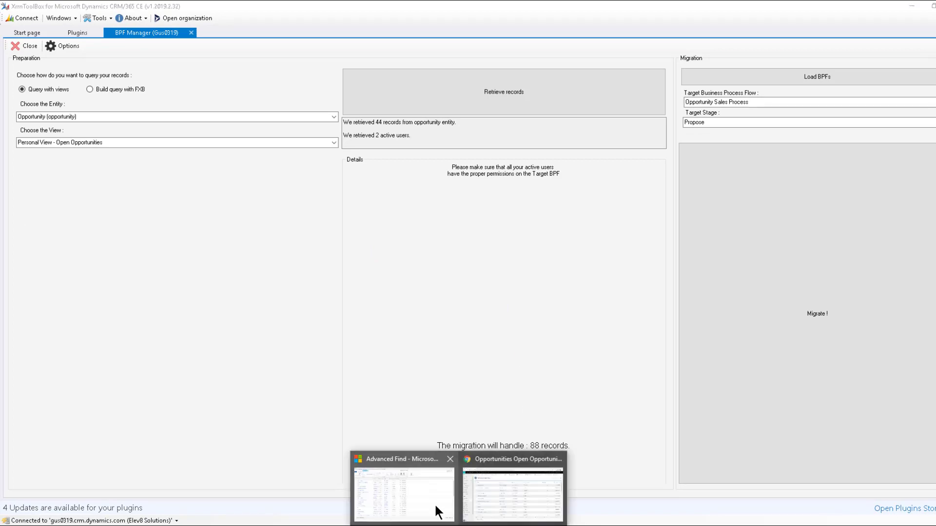
Step: Check the pipeline phases in the Advanced Find results and the process stage of the 4G Enabled Tablets opportunity, closing its record
click(428, 497)
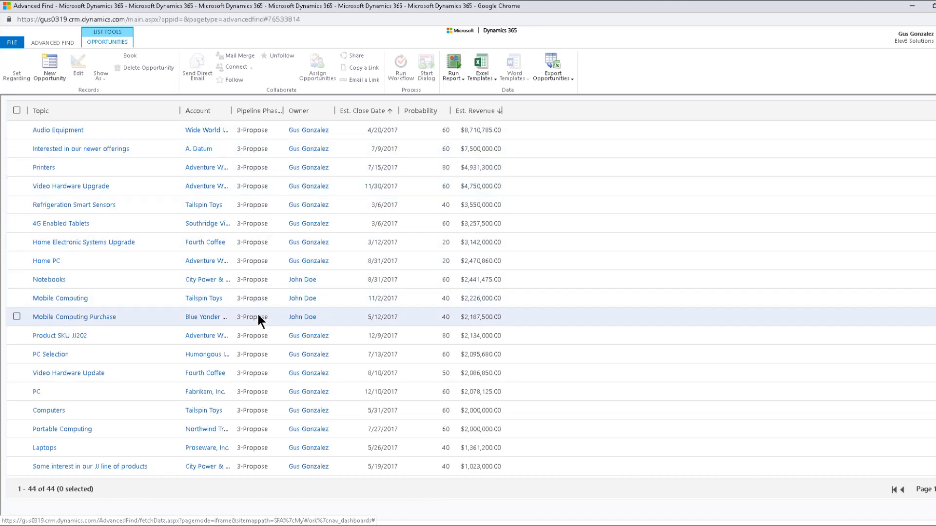
double_click(241, 228)
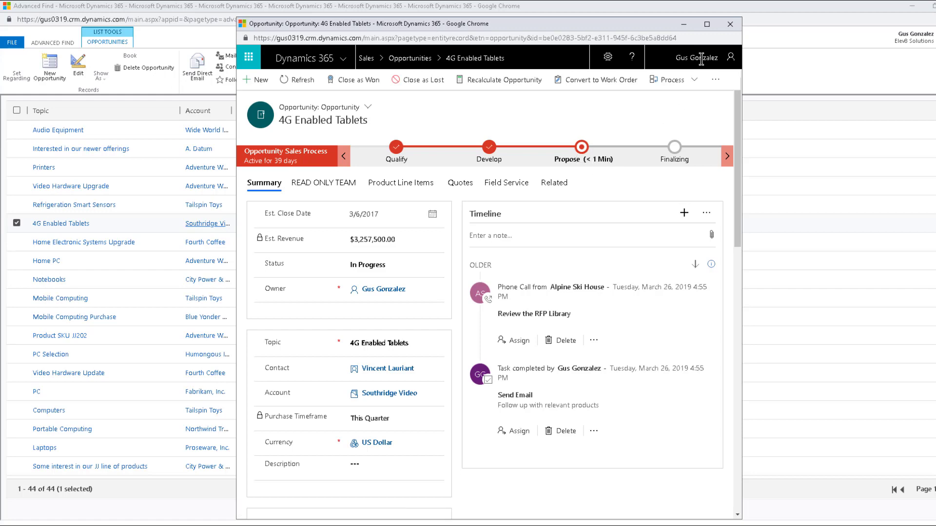
click(733, 25)
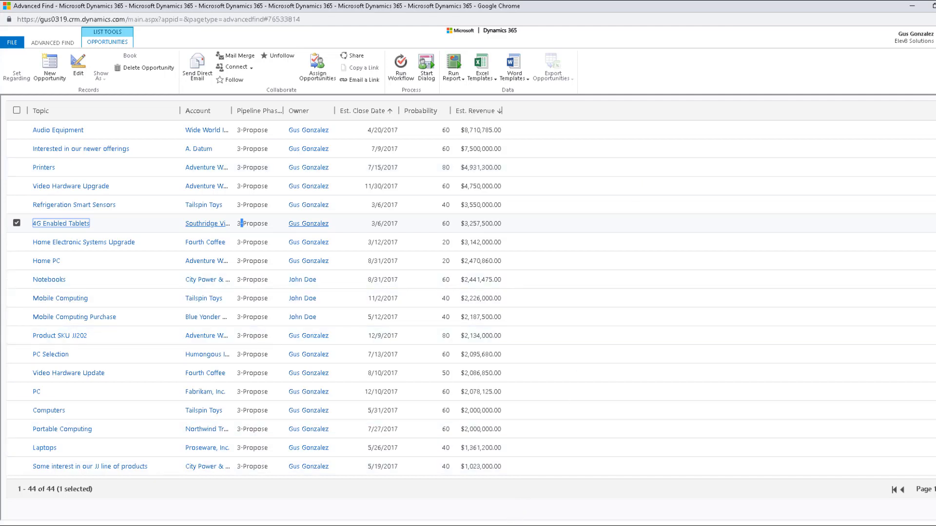
Step: Return to XrmToolBox, close the current BPF Manager session and open a fresh one
key(alt+Tab)
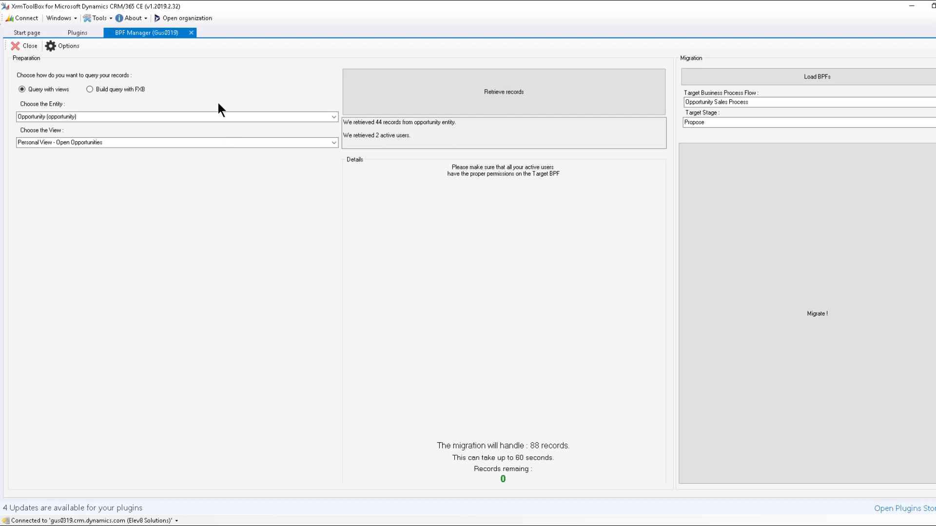
click(192, 33)
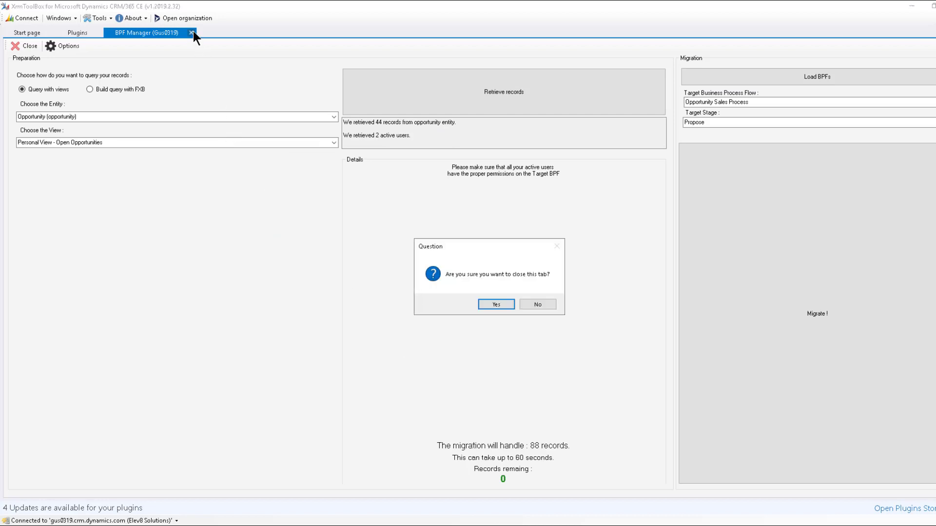
click(496, 305)
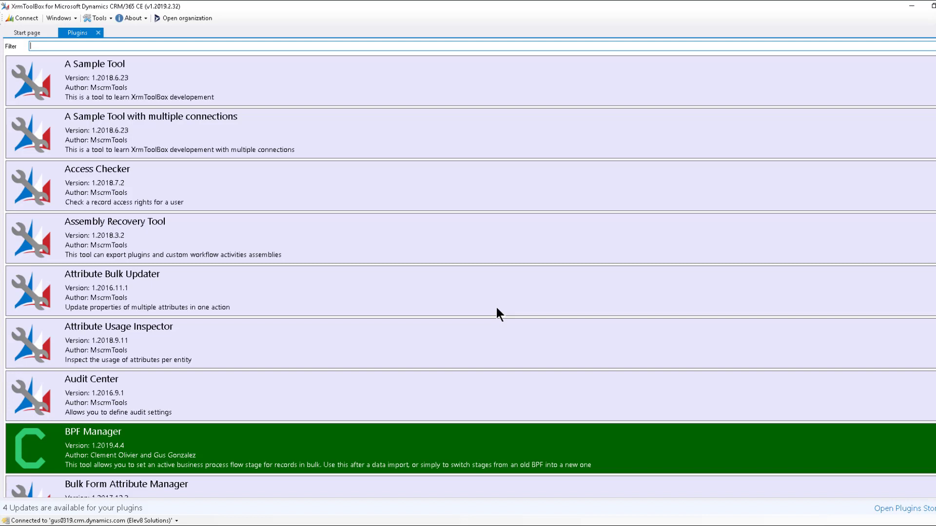
click(365, 453)
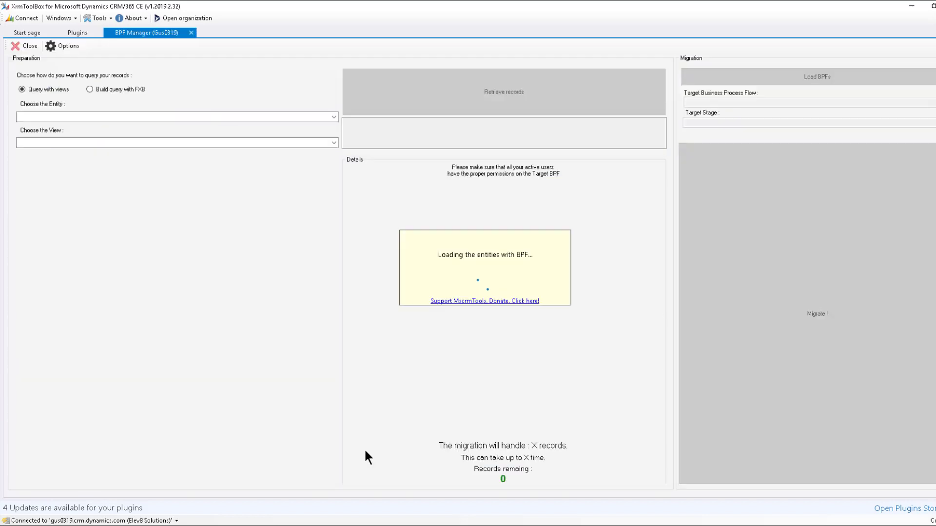
Step: Retrieve the records of the Opportunity (opportunity) entity using the system view Open Opportunities
click(333, 116)
click(279, 179)
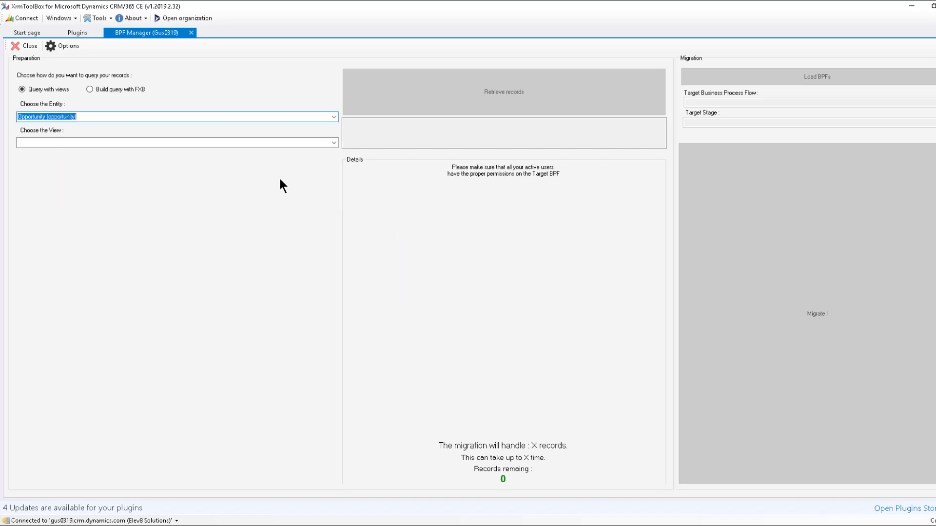
click(334, 143)
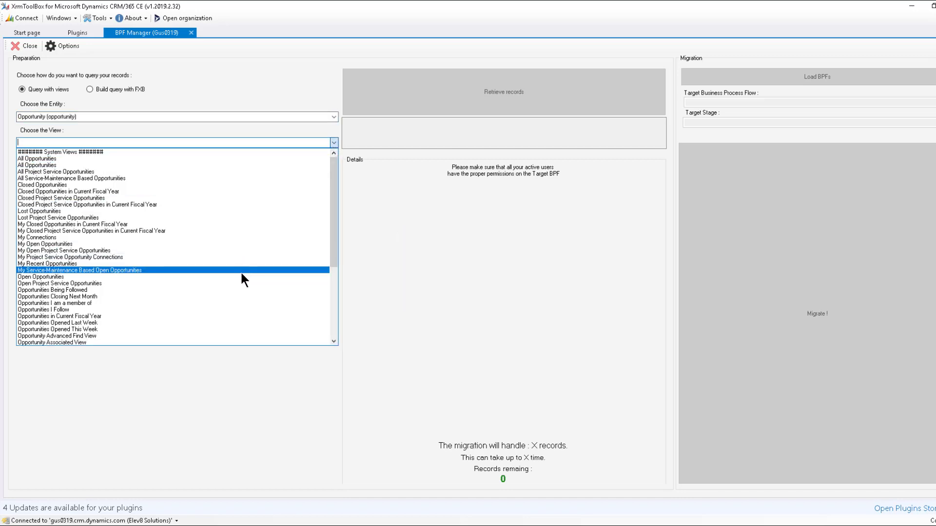
click(241, 276)
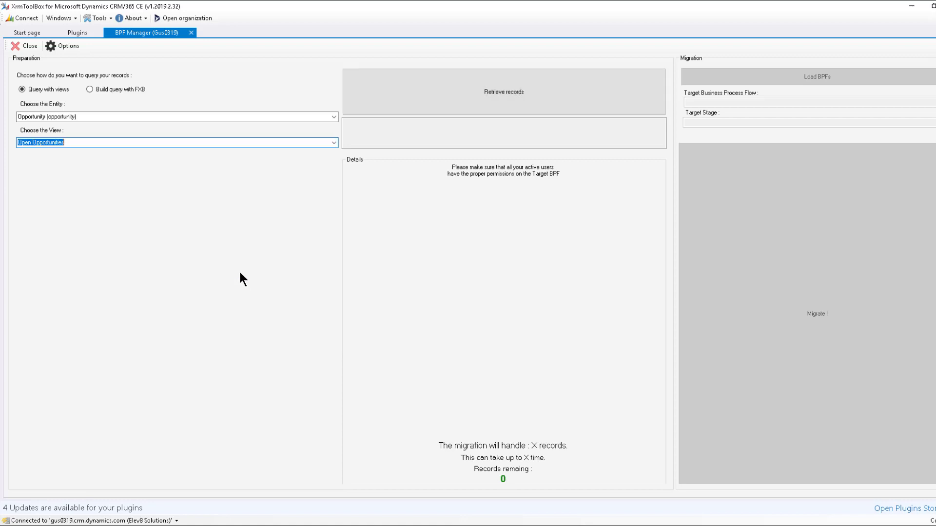
click(469, 98)
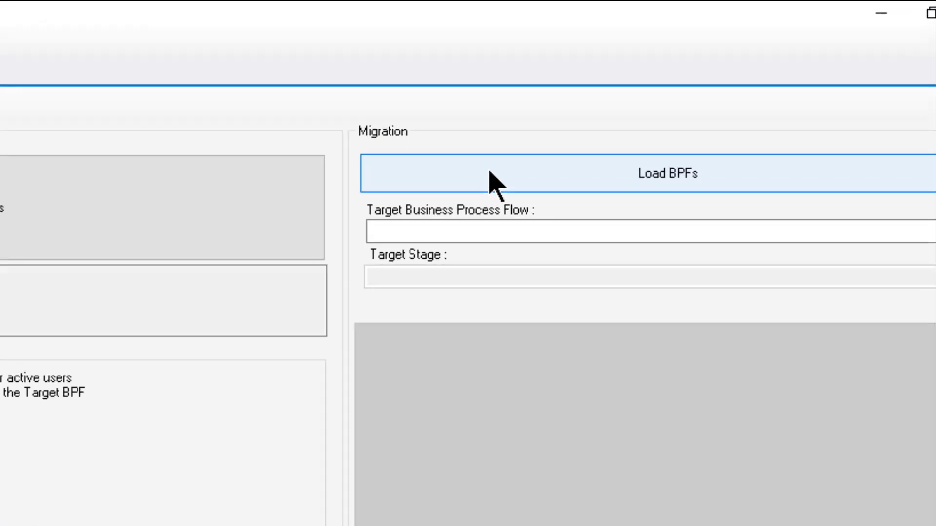
Step: Load the business process flows and set the target to NEW Opportunity Sales Process at the Develop stage
click(739, 81)
click(933, 268)
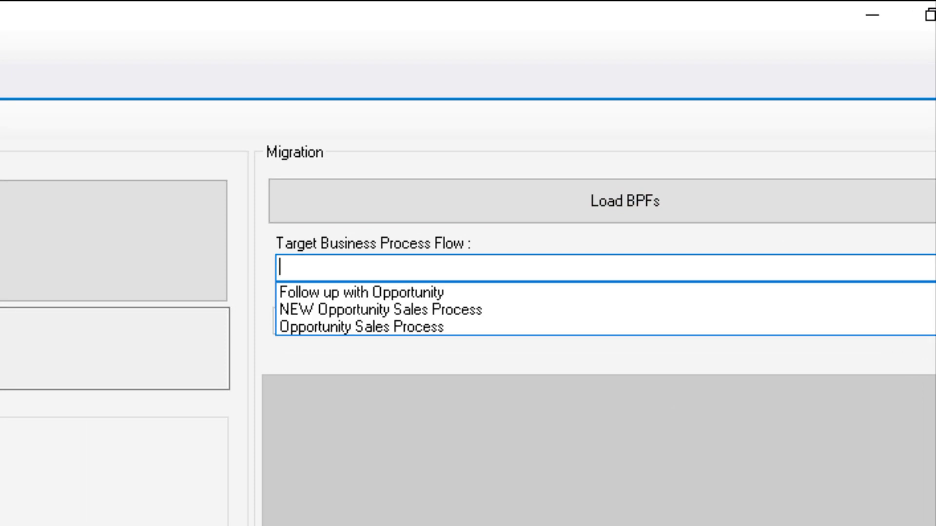
click(907, 309)
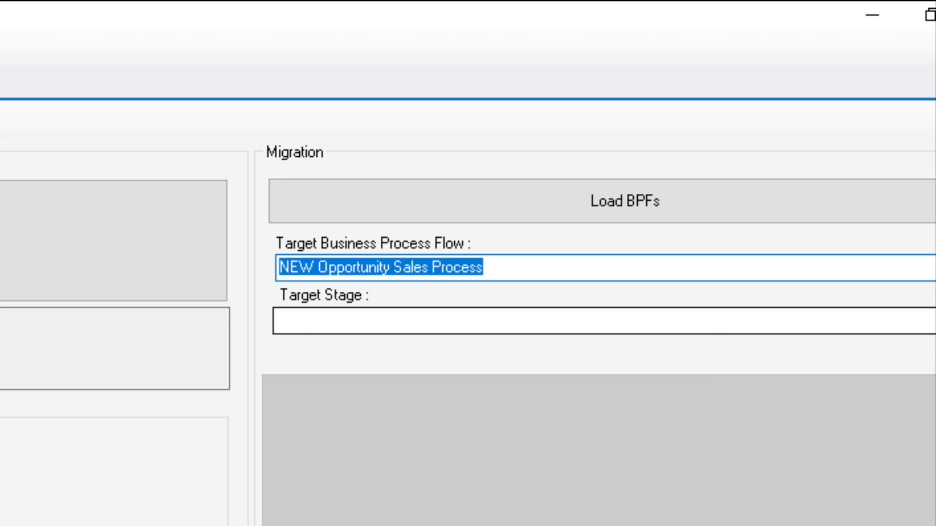
click(933, 321)
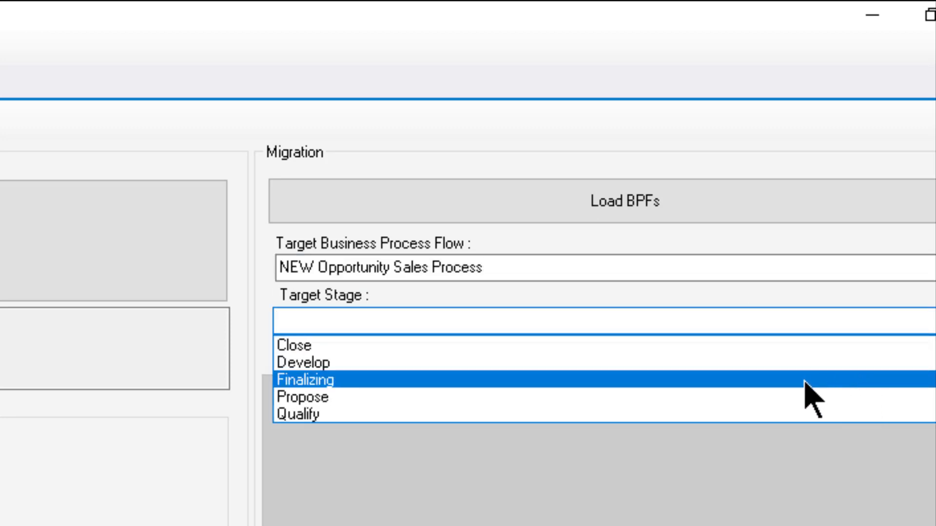
click(604, 363)
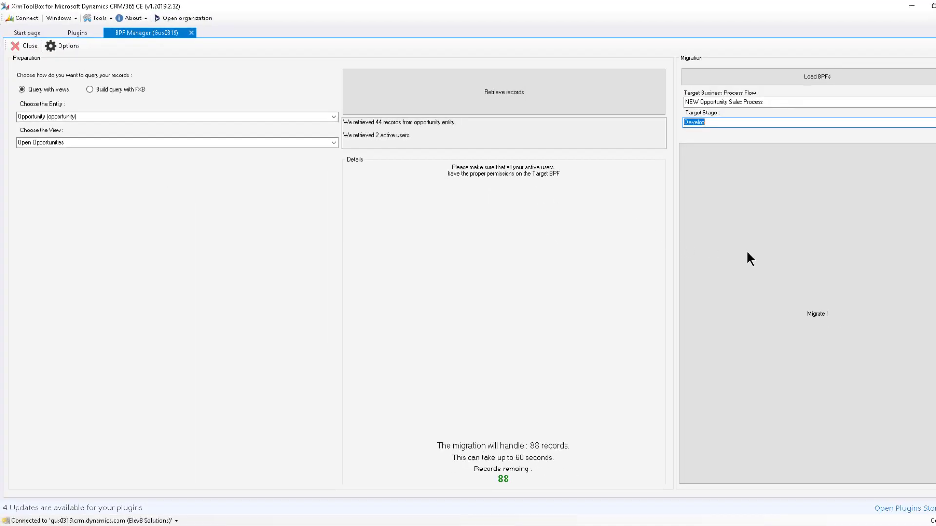
Step: Run the migration, choosing to proceed even though some users lack access to the target business process flow
click(796, 278)
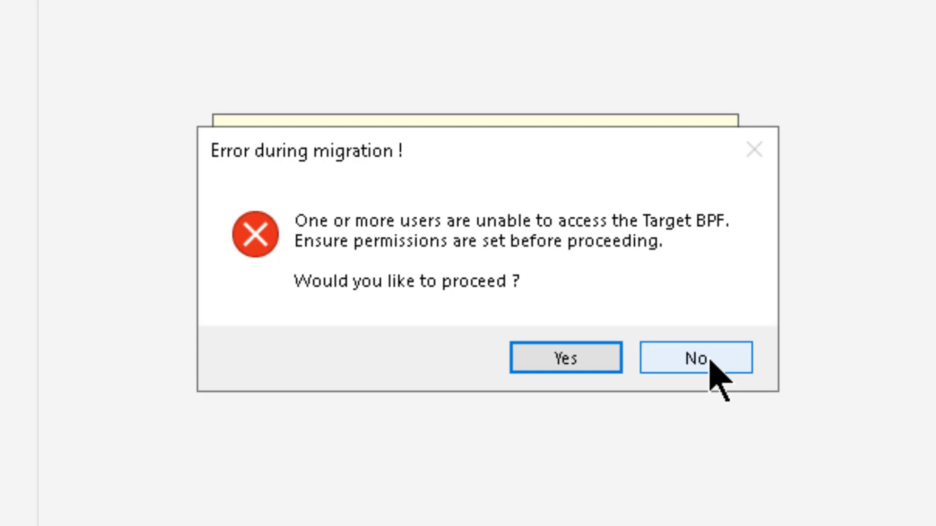
click(593, 363)
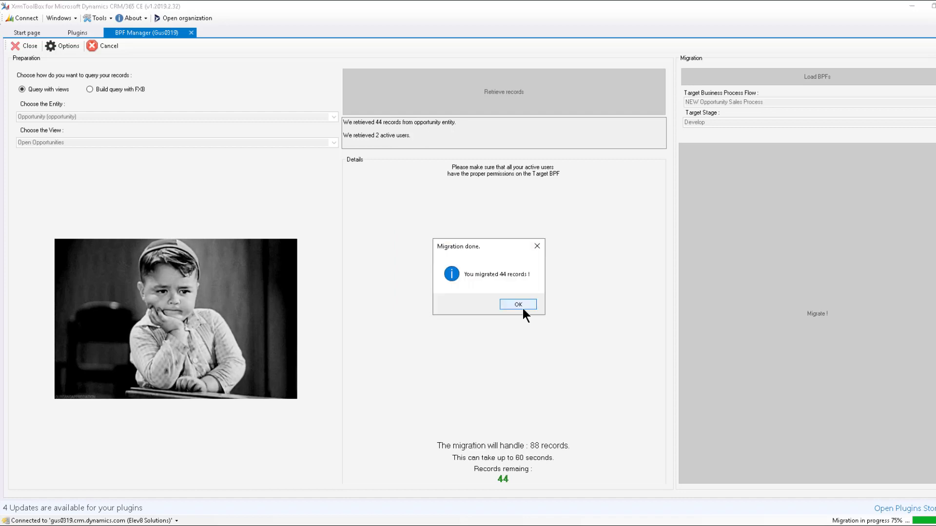
click(521, 305)
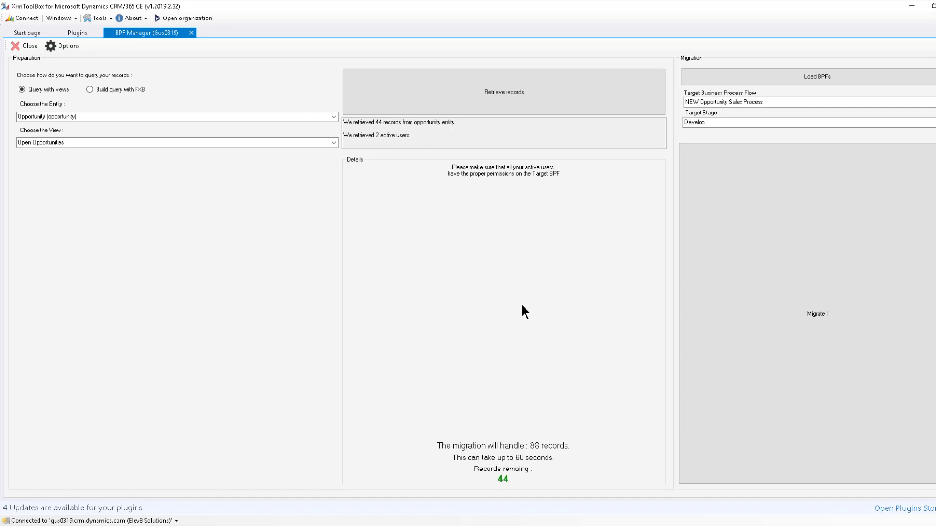